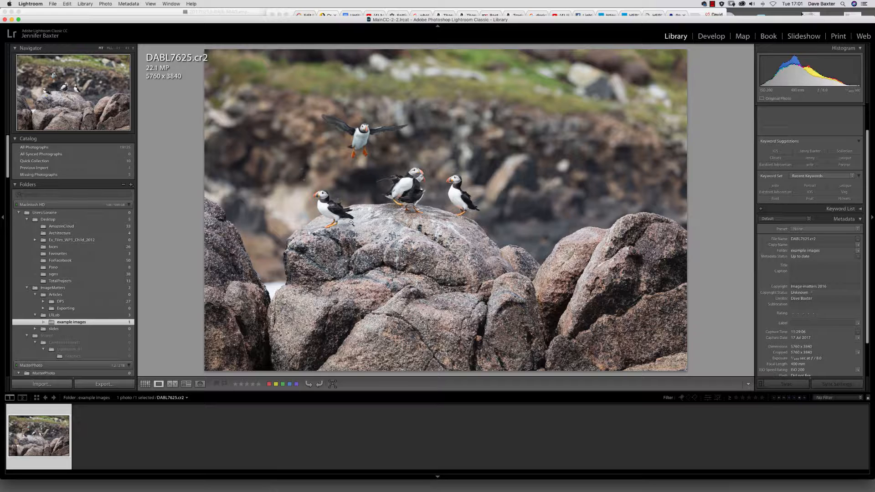
Open the puffin photo in the Develop module and start the Crop Overlay tool, keeping the Original aspect ratio
left_click(712, 36)
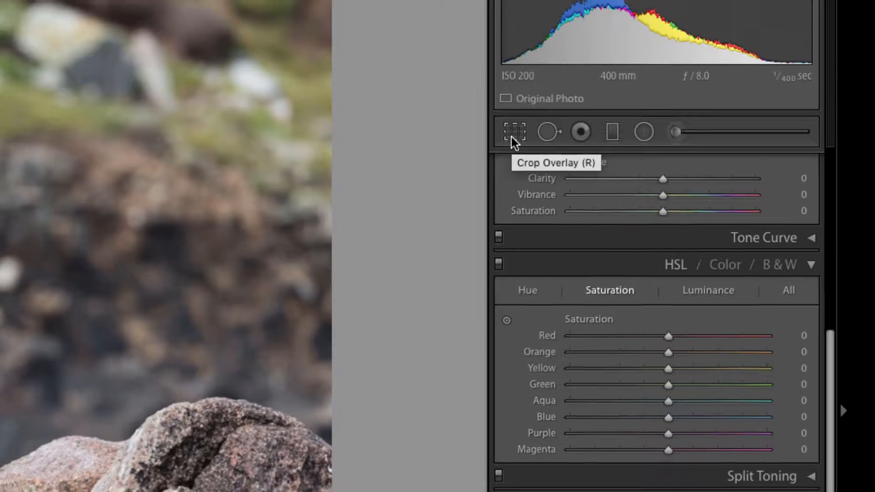
left_click(508, 137)
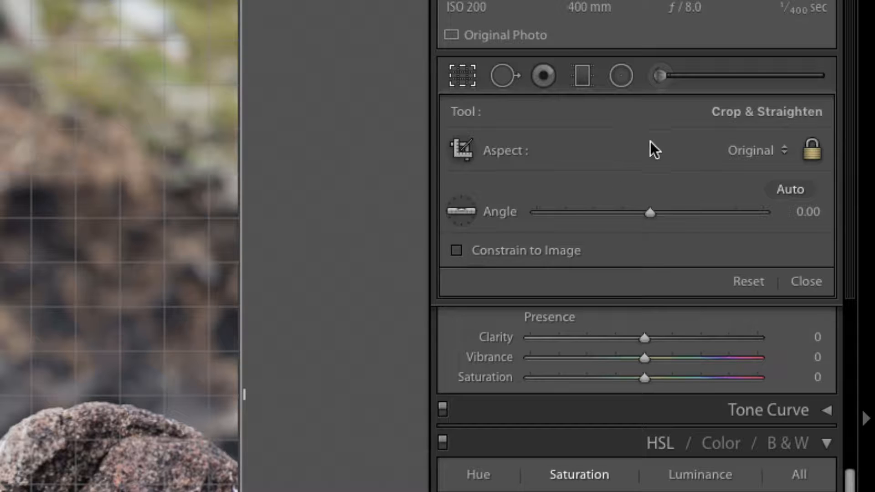
left_click(786, 153)
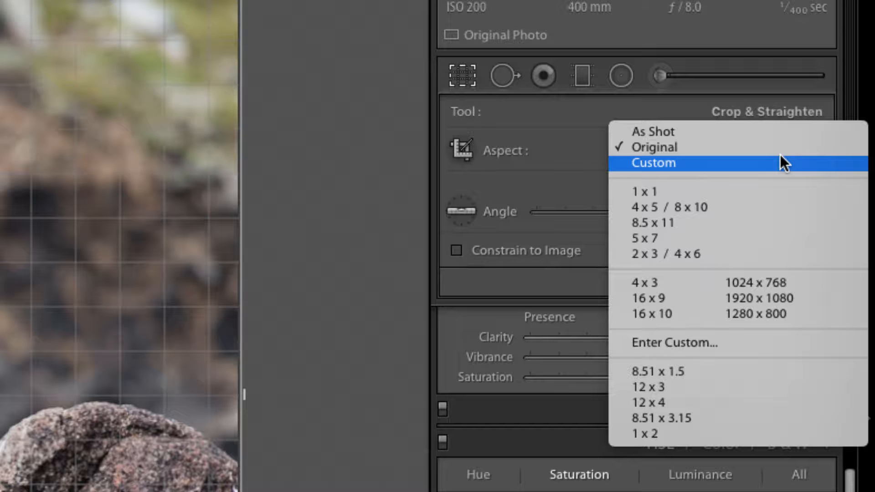
left_click(575, 114)
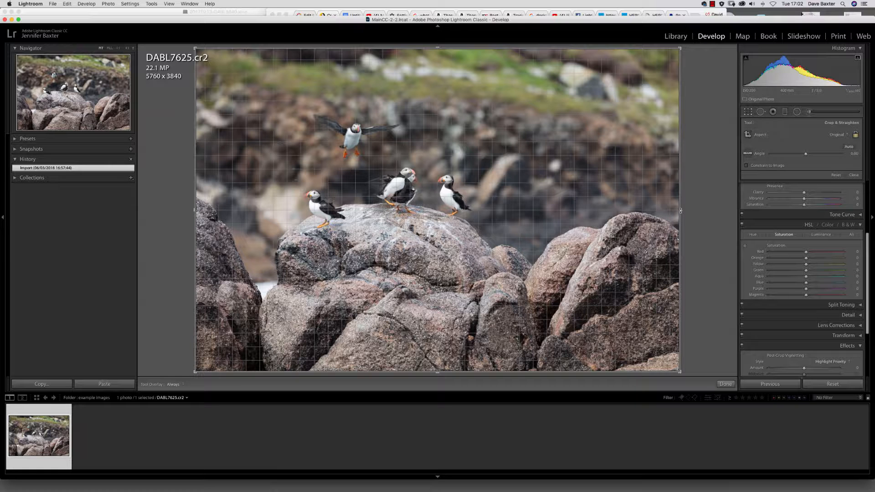
Rotate the photo within the crop frame in both directions, then leave it almost level at an angle of about 0.28
left_click_drag(680, 210, 679, 210)
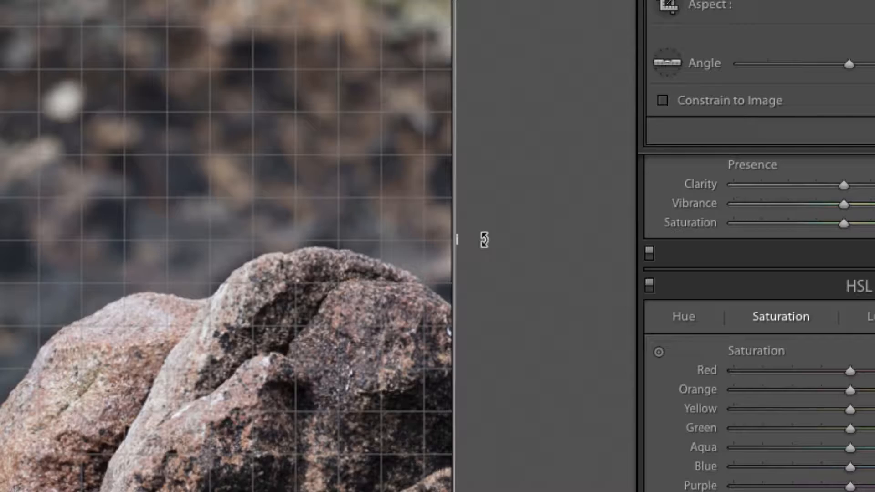
left_click_drag(484, 239, 484, 252)
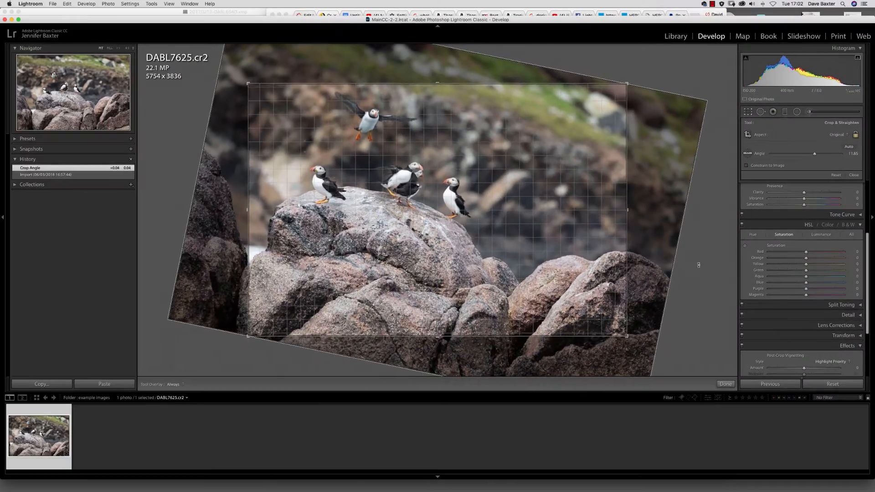
left_click_drag(699, 265, 672, 114)
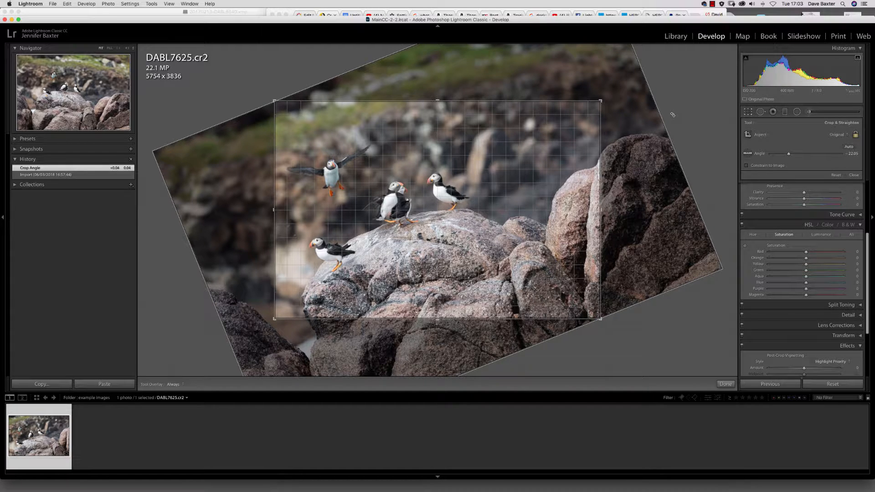
left_click_drag(673, 115, 677, 122)
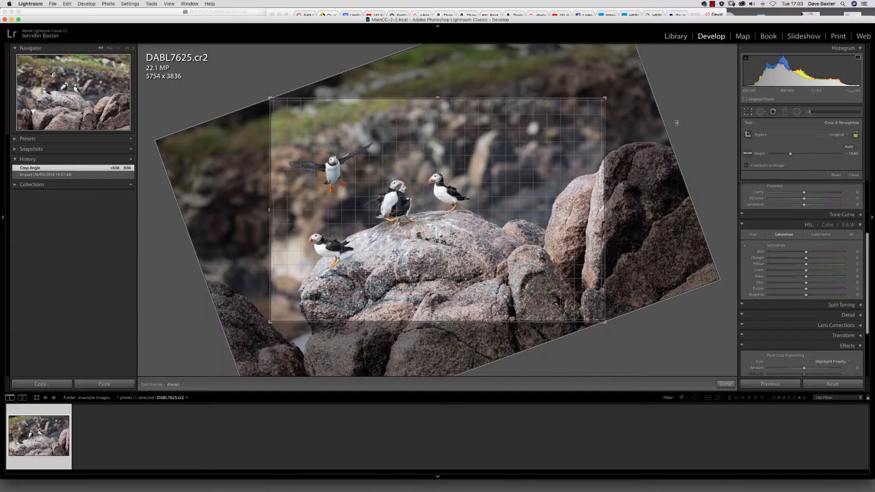
left_click_drag(677, 122, 692, 209)
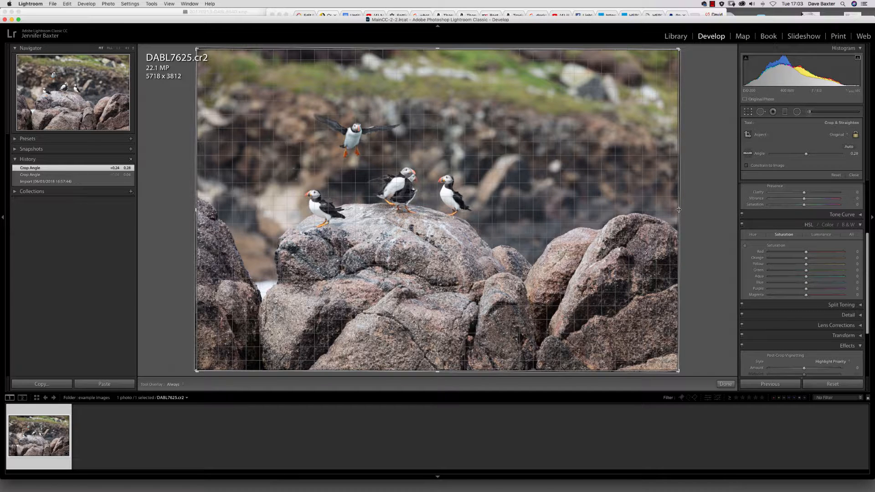
Crop the photo tightly around the four puffins on the rock and the flying one, to about 2516 x 1677 pixels, and apply the crop
left_click_drag(679, 209, 562, 213)
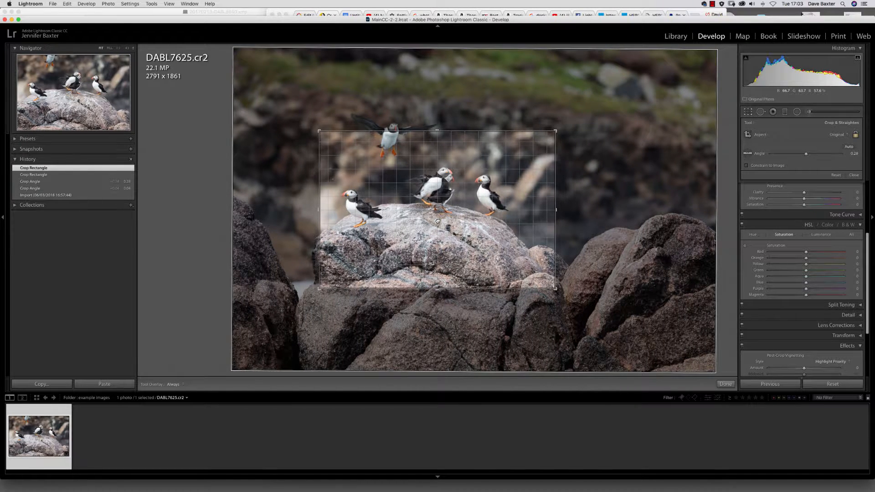
left_click_drag(439, 220, 454, 256)
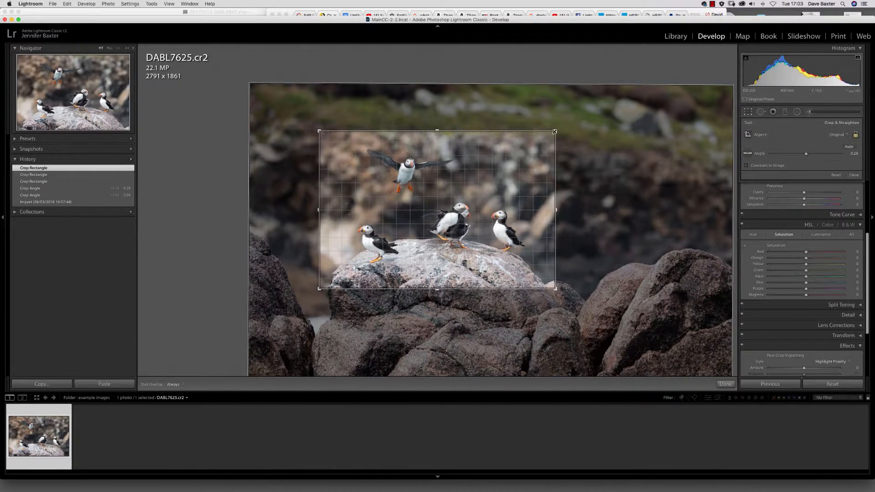
left_click_drag(556, 130, 502, 160)
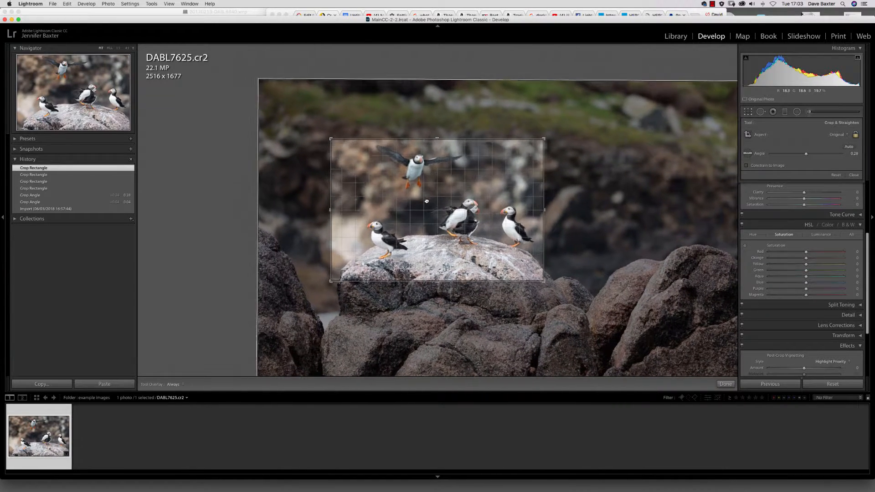
left_click_drag(419, 203, 419, 203)
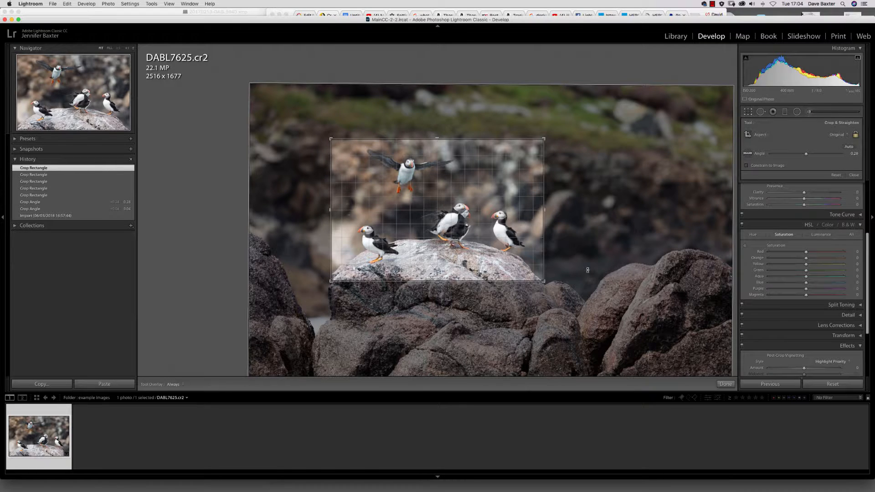
left_click(748, 112)
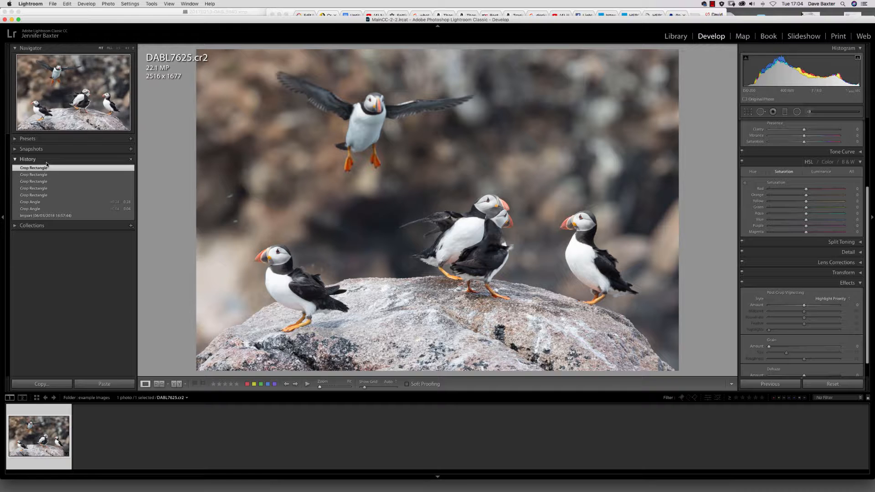
Review each edit state in the history from the import onward, ending on the most recent Crop Rectangle state
left_click(44, 217)
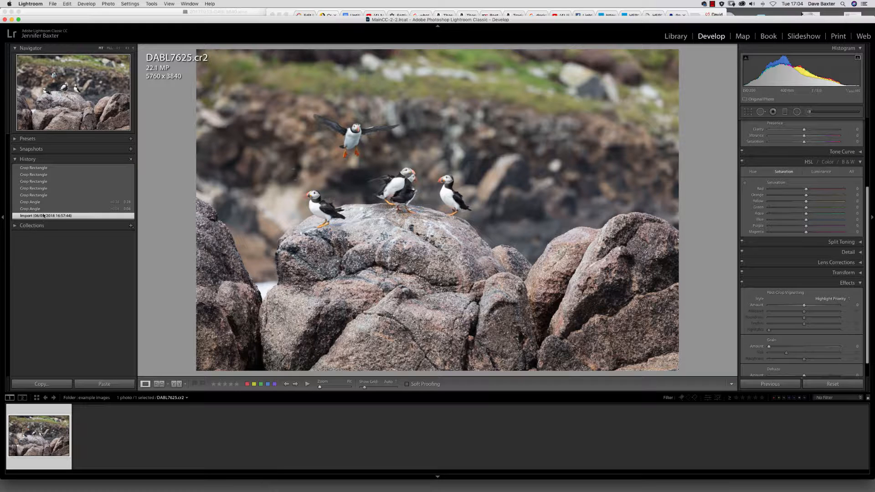
left_click(43, 208)
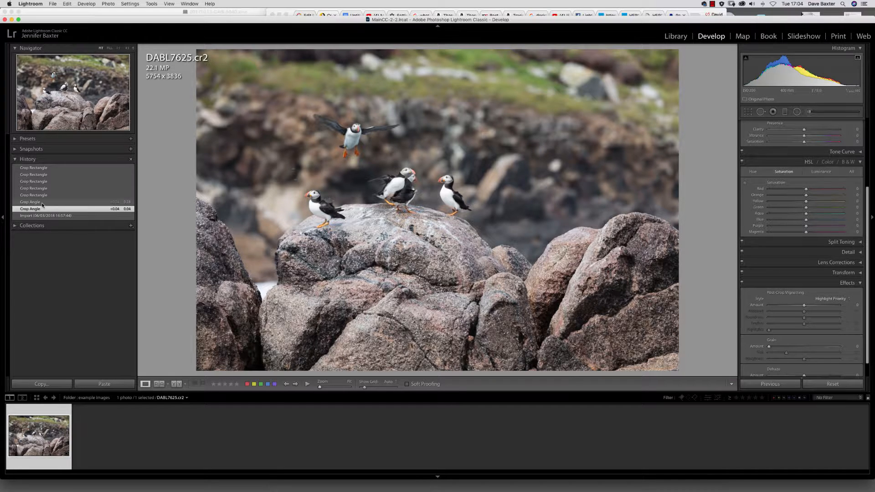
left_click(42, 202)
left_click(45, 195)
left_click(48, 189)
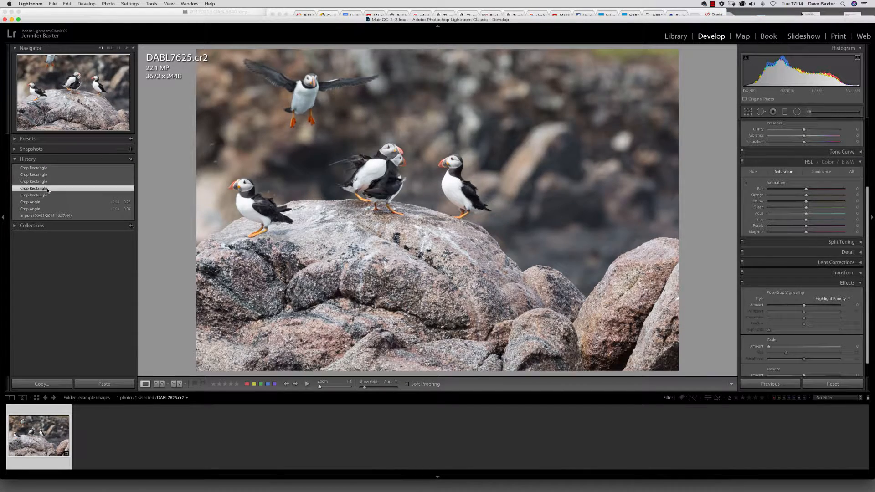
left_click(55, 181)
left_click(56, 174)
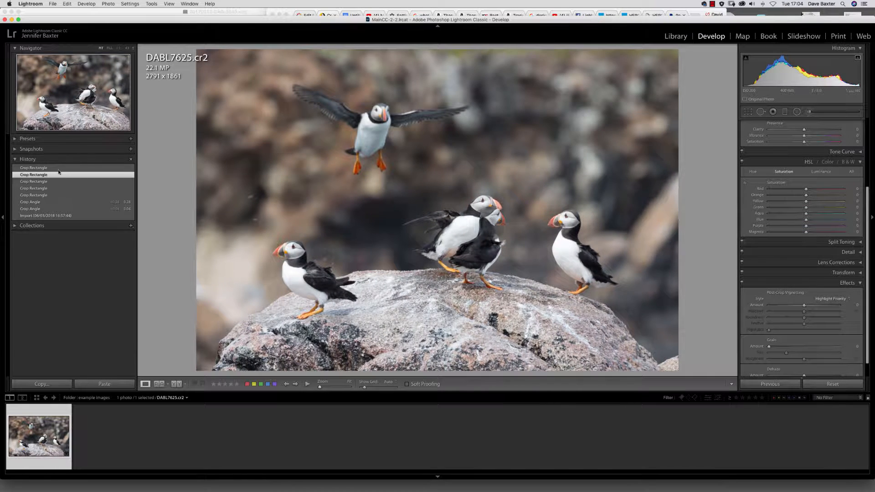
left_click(58, 169)
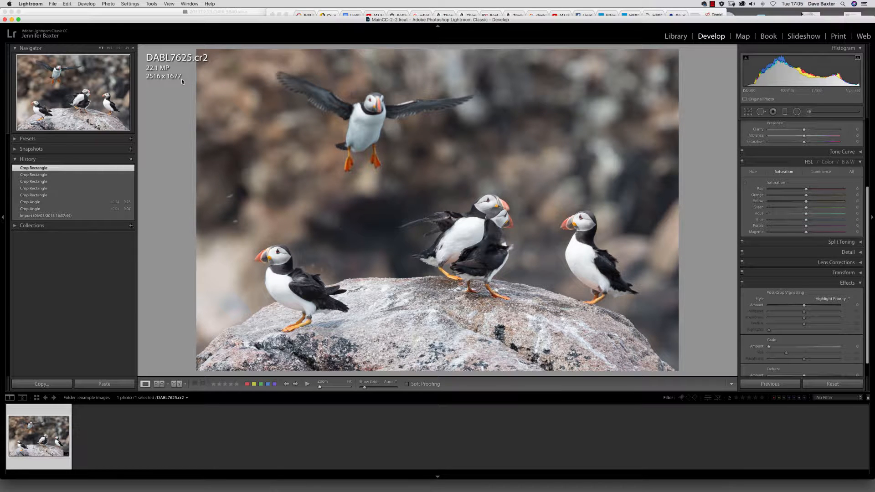
Export the cropped photo from the Library as an sRGB JPEG at quality 74, without resizing, to the example images folder
left_click(676, 36)
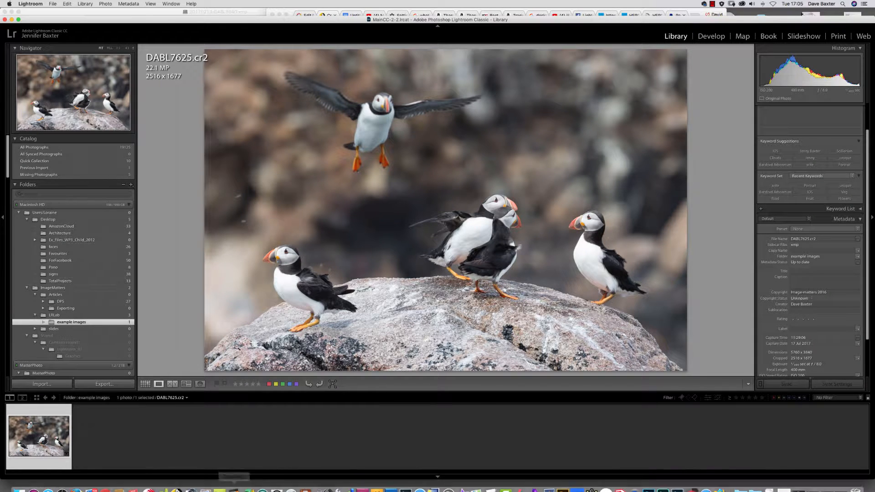
left_click(116, 388)
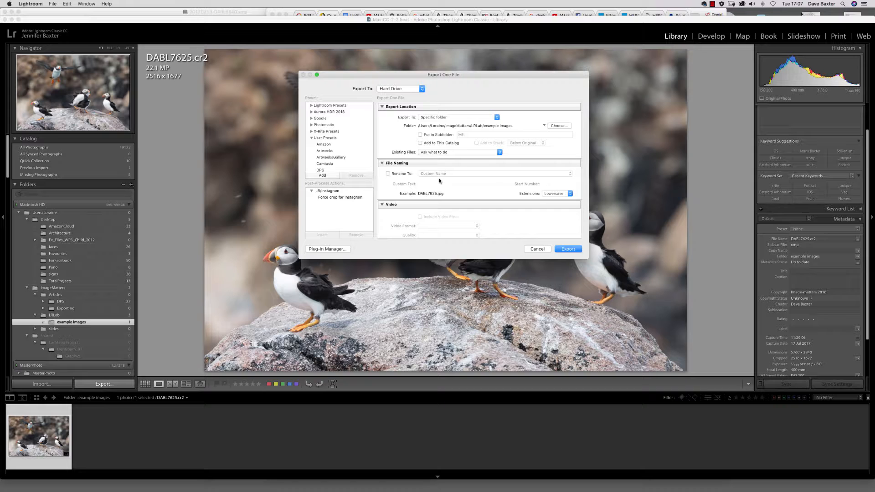
scroll(493, 196, "down", 3)
scroll(518, 203, "down", 8)
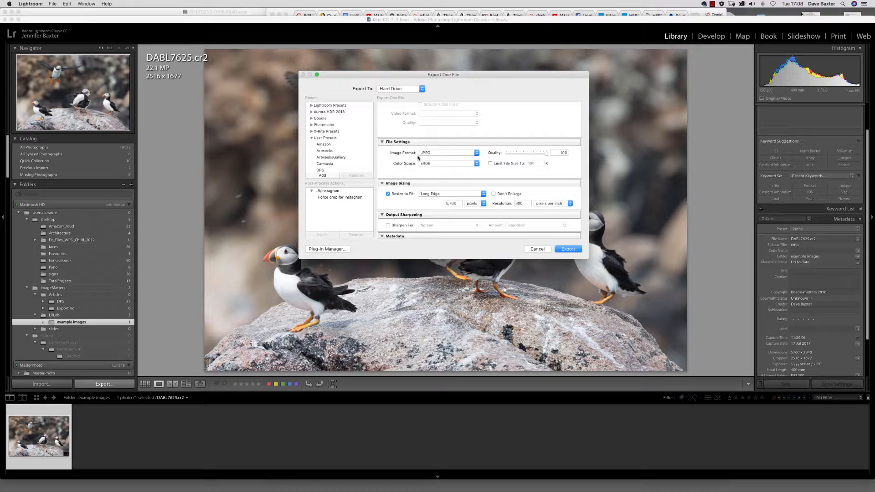
left_click_drag(546, 155, 536, 157)
left_click(388, 194)
scroll(408, 197, "down", 5)
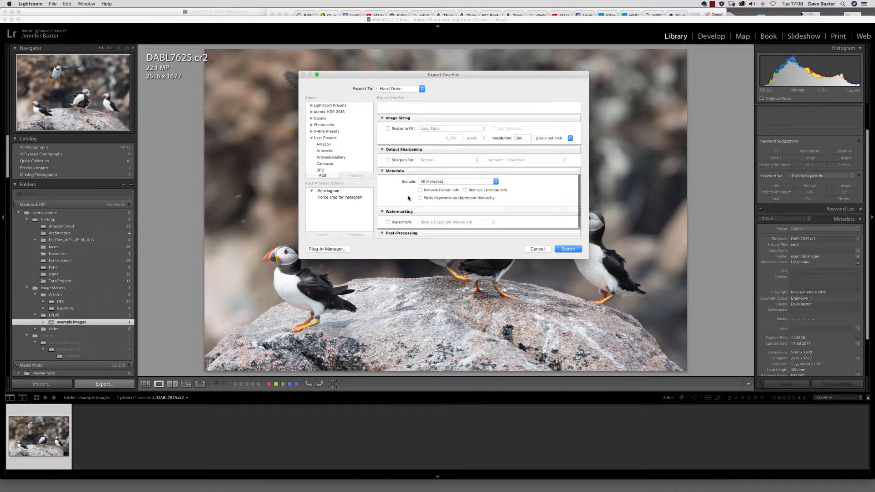
scroll(409, 198, "up", 7)
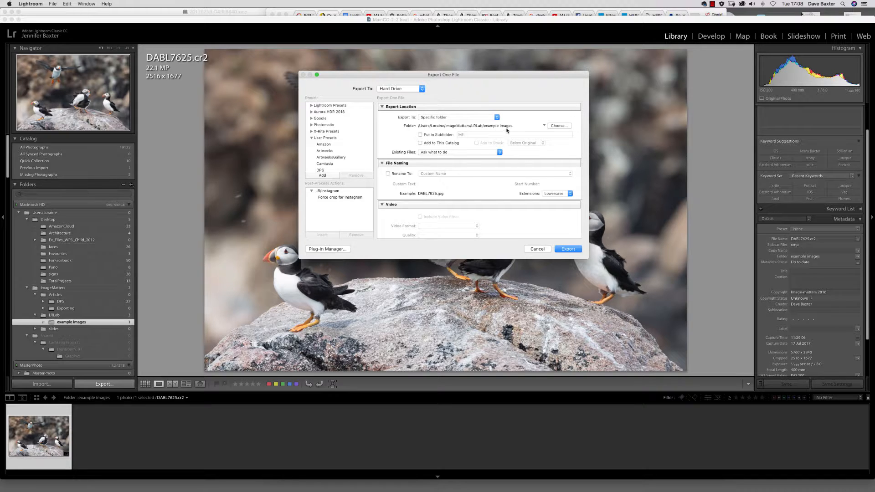
left_click(573, 251)
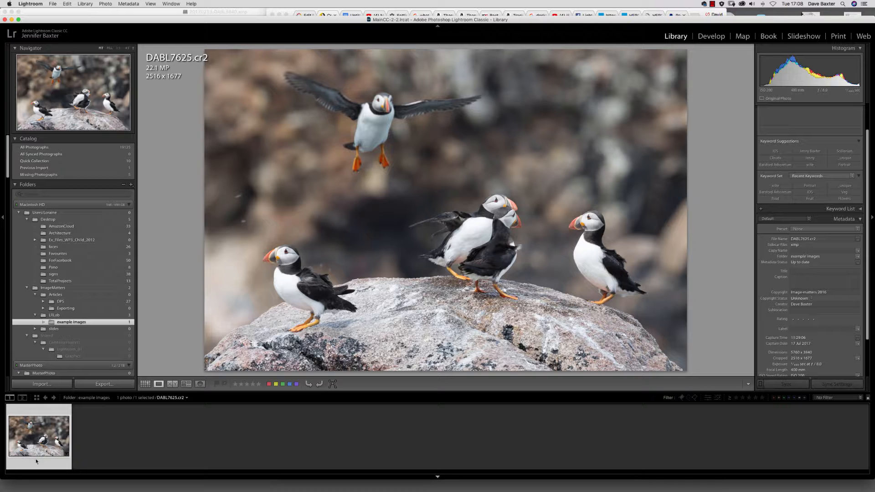
Start another export and resize the long edge to 5760 pixels at 300 pixels per inch, with Don't Enlarge turned off
left_click(104, 385)
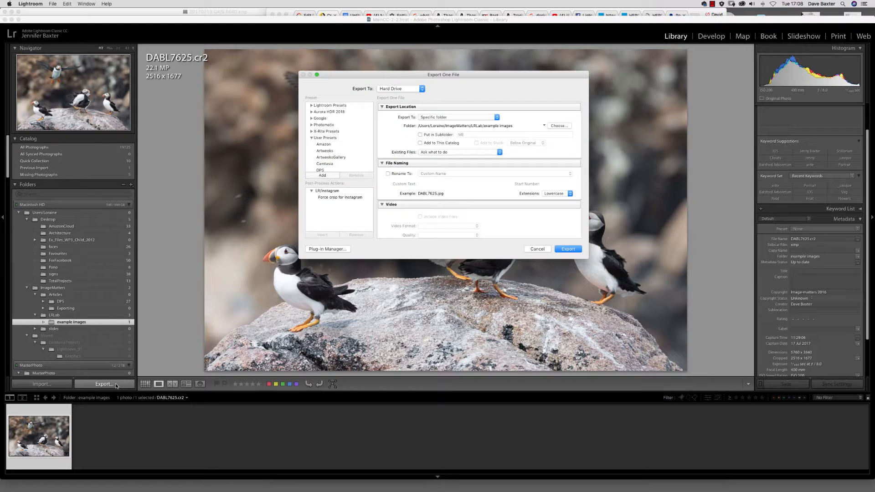
scroll(581, 141, "down", 5)
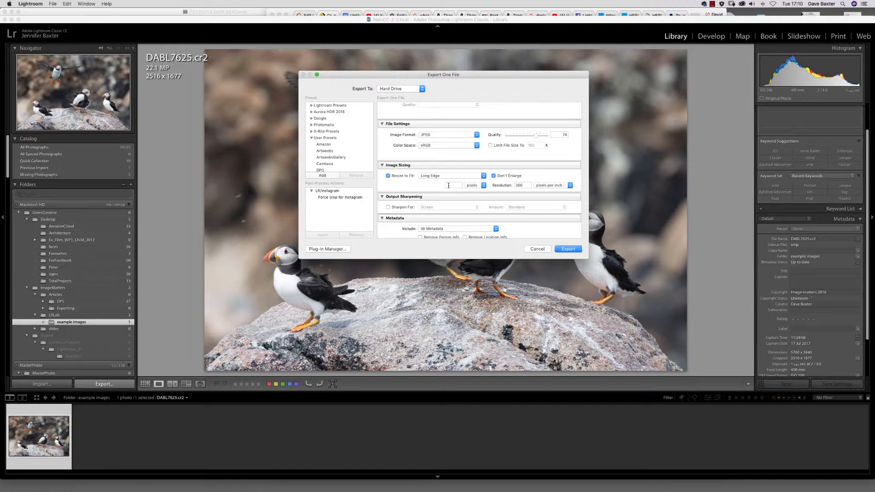
left_click(448, 185)
type("5760")
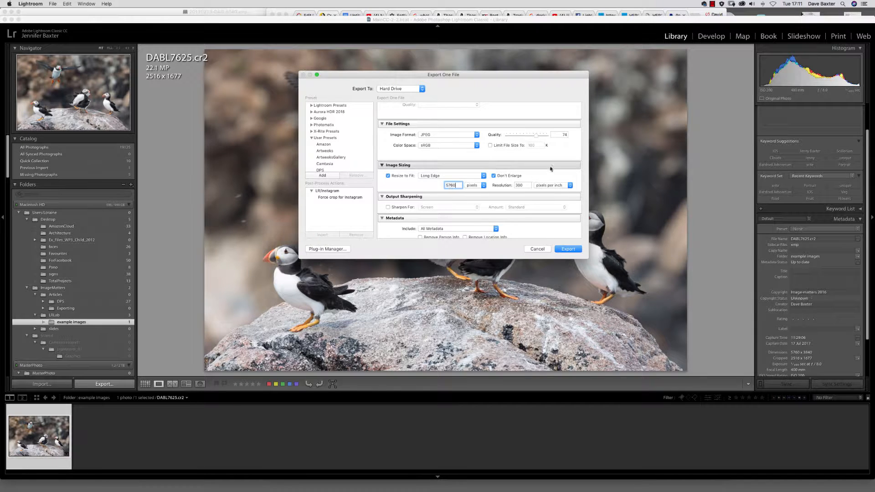
left_click(494, 176)
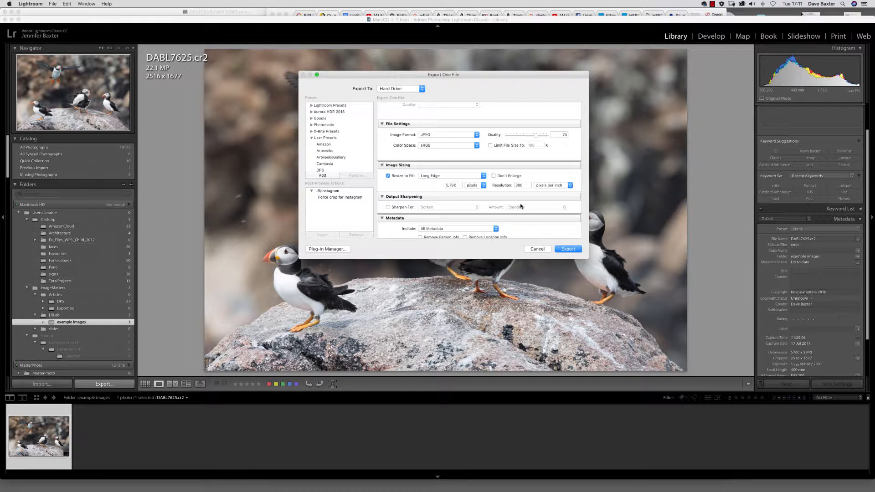
Turn on renaming for the exported file and set its custom name to "Big Puffin"
scroll(521, 206, "down", 5)
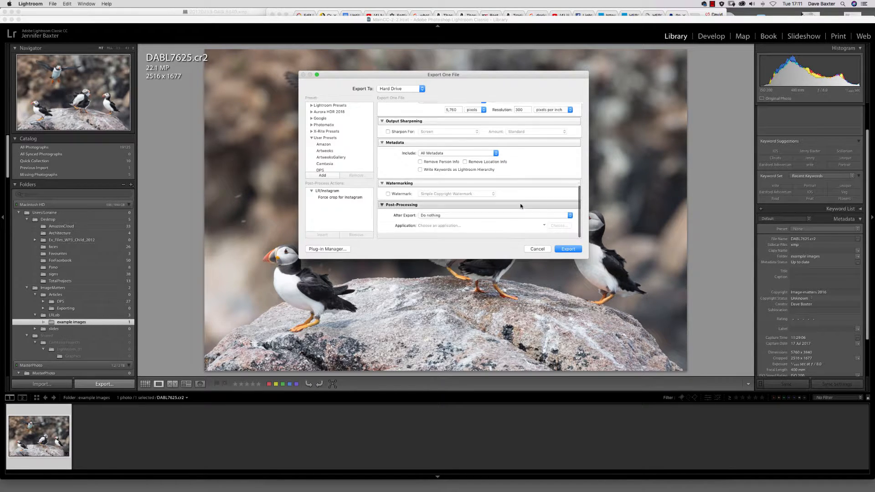
scroll(521, 206, "up", 5)
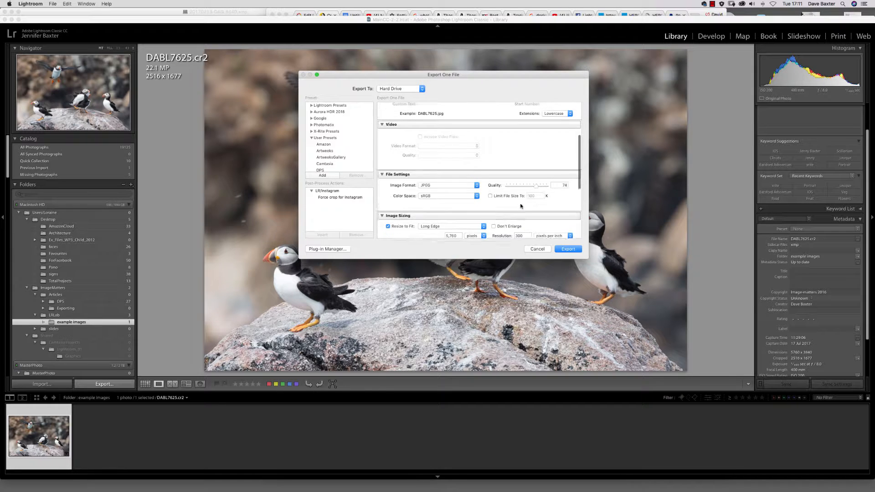
scroll(521, 206, "up", 5)
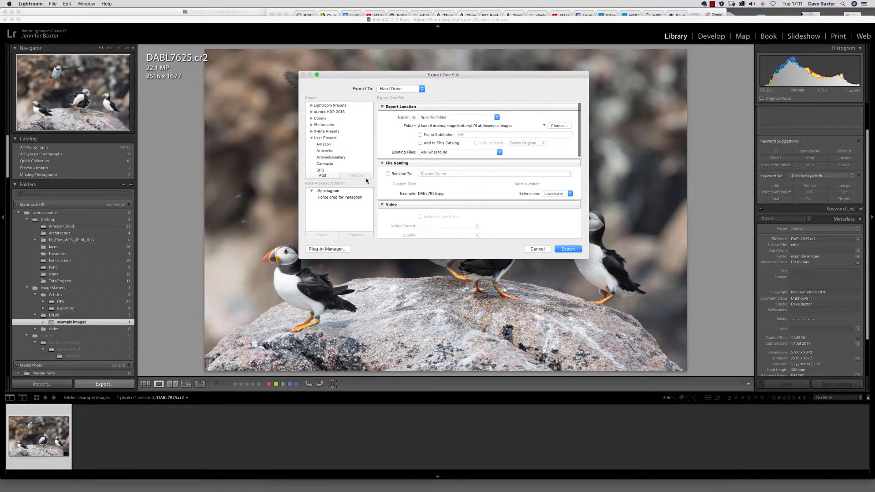
left_click(387, 174)
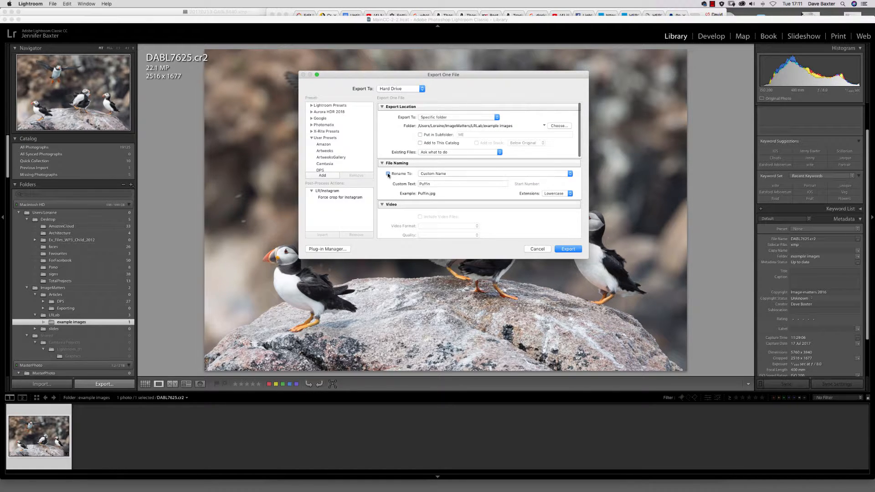
double_click(420, 184)
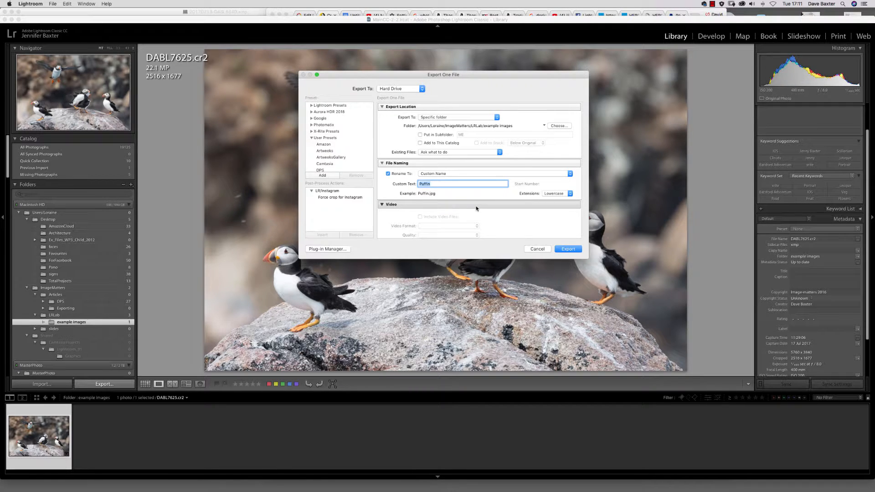
type("Big Puffin")
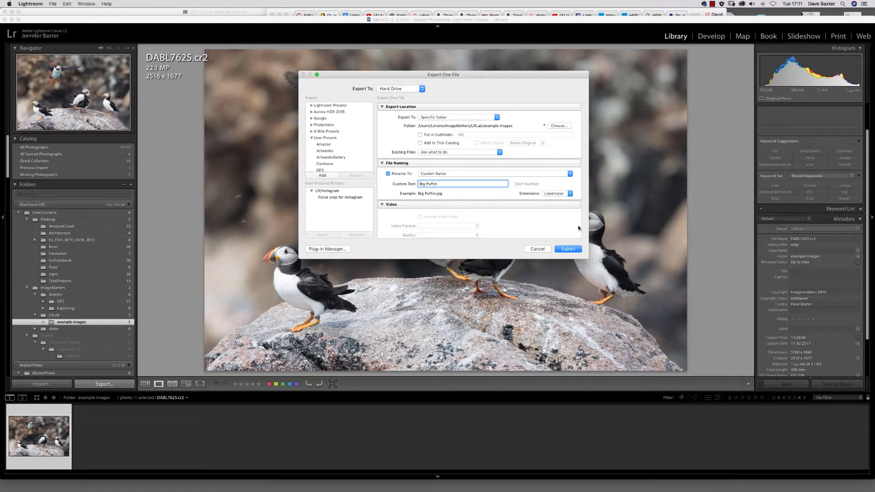
Export the enlarged copy, and synchronize the example images folder to import the new Big Puffin photo into the catalog
left_click(570, 250)
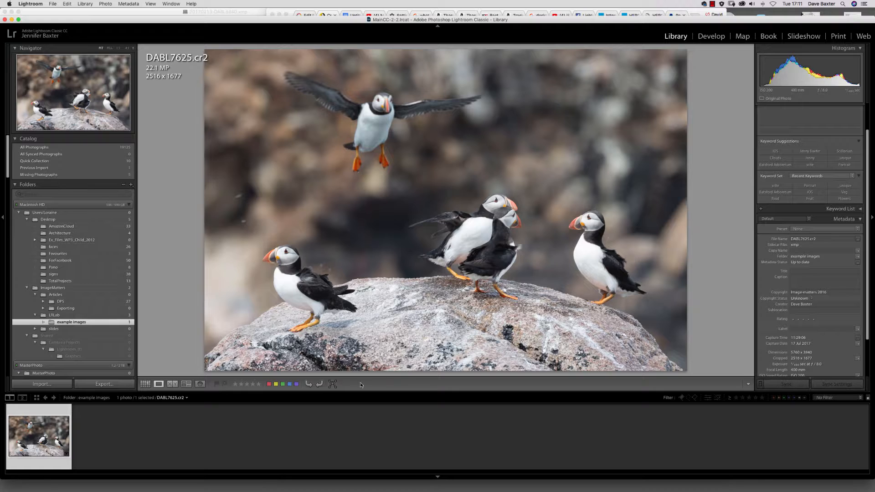
right_click(71, 324)
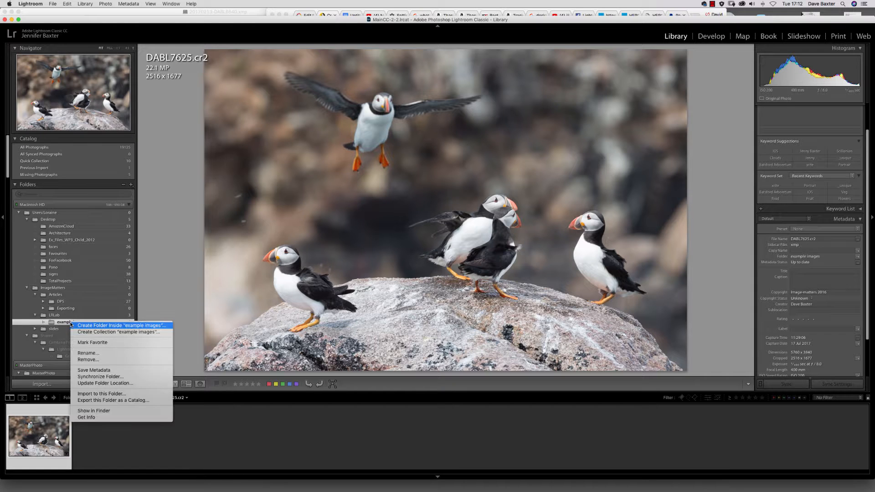
left_click(117, 379)
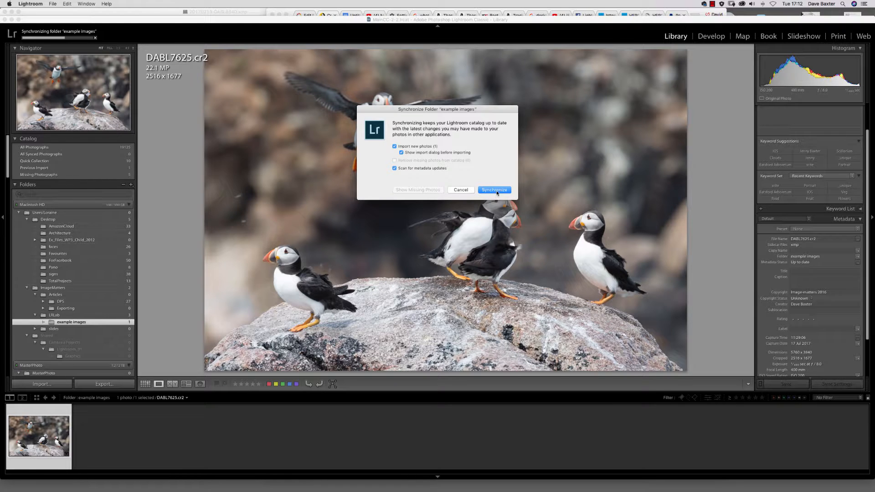
left_click(497, 190)
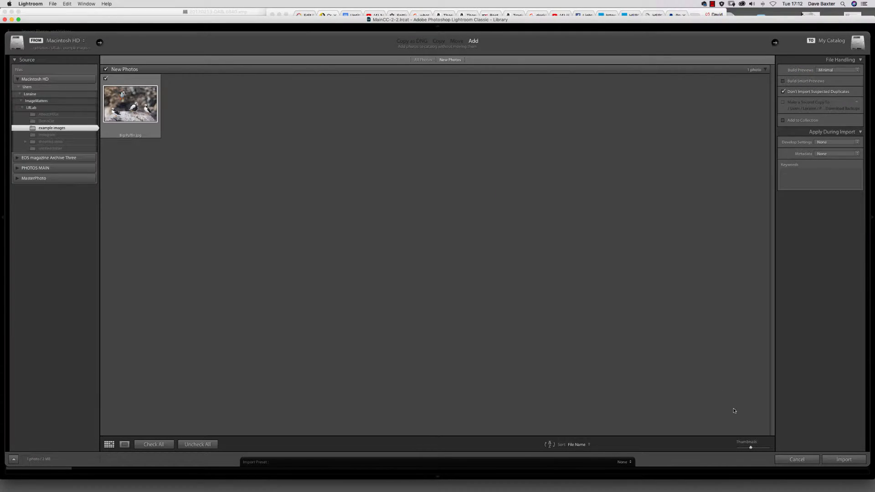
left_click(844, 460)
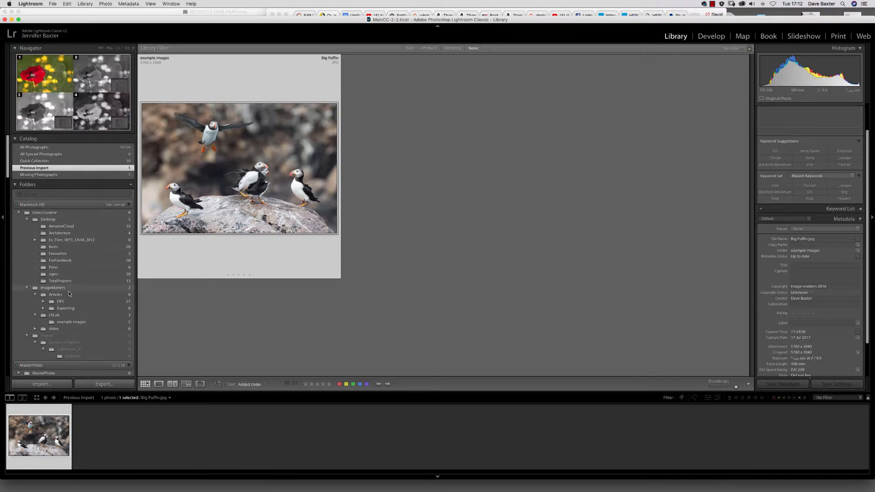
Select both photos in the example images folder and compare them side by side
left_click(90, 323)
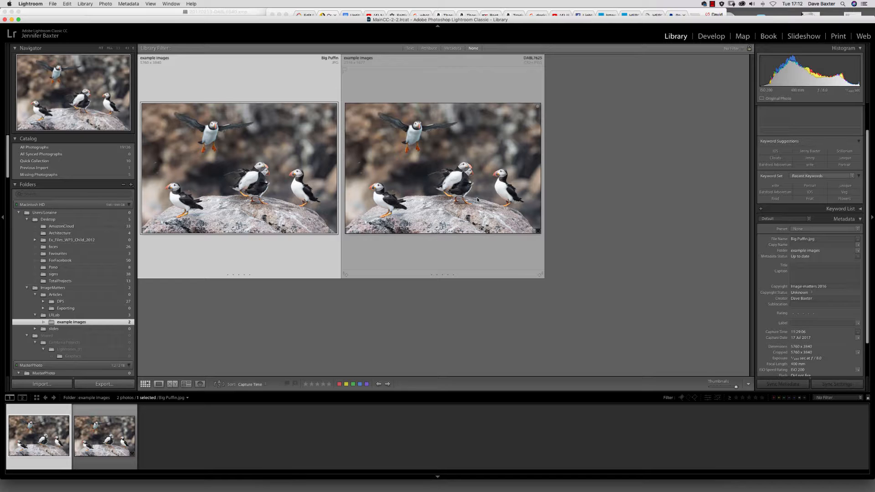
key("super+a")
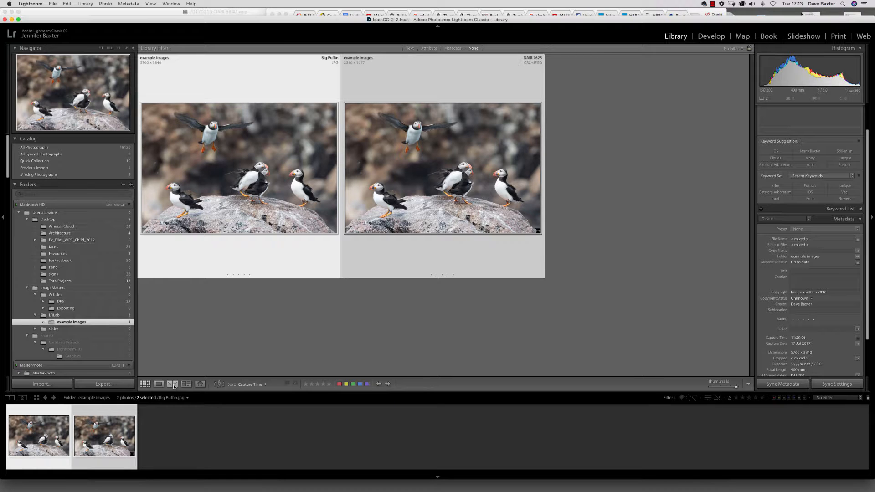
left_click(173, 384)
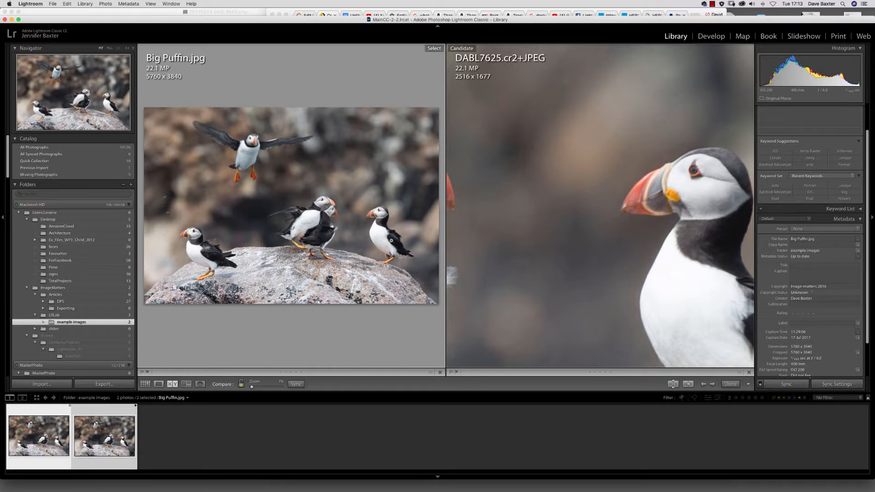
Examine the rightmost puffin's head and chest at 1:1 in the enlarged Big Puffin photo
left_click(326, 231)
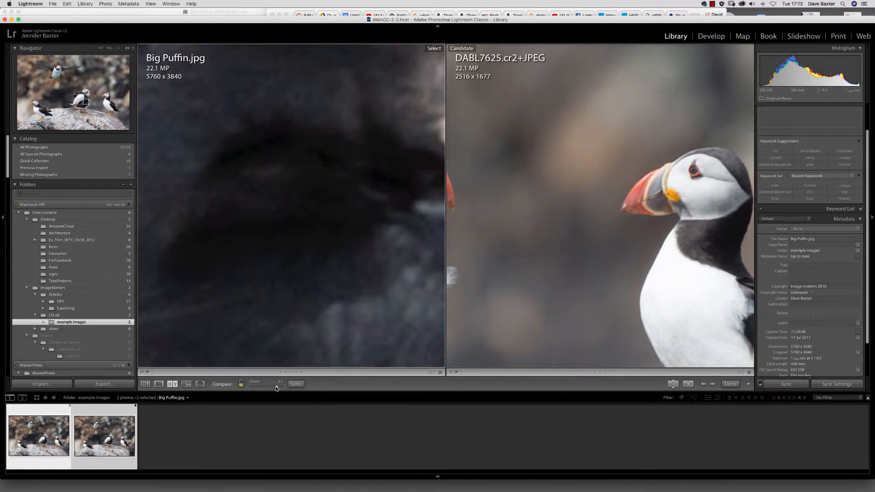
left_click_drag(277, 388, 269, 388)
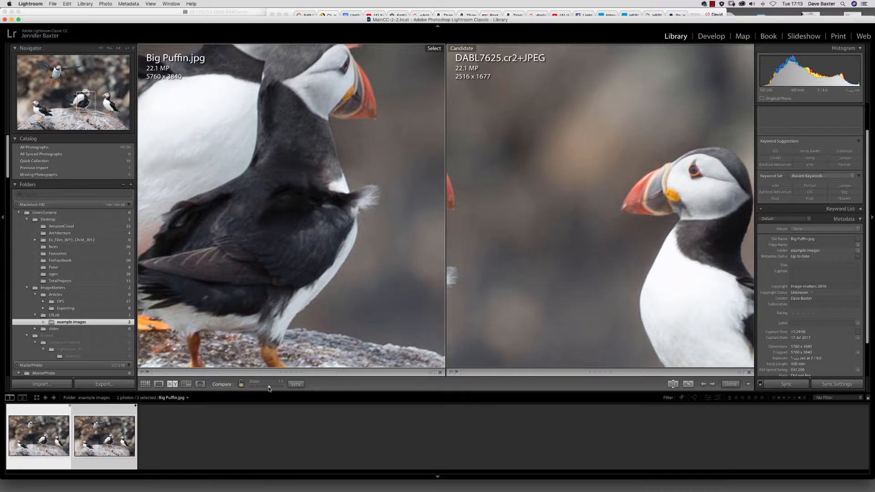
scroll(390, 194, "right", 5)
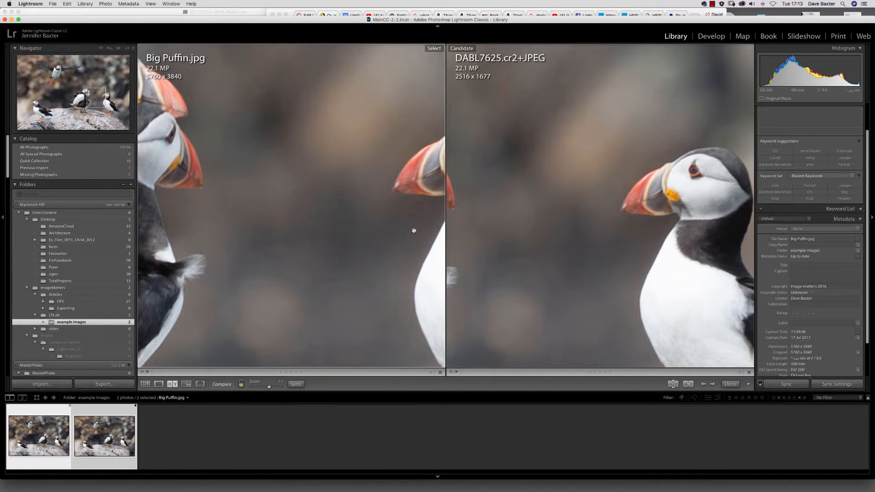
left_click_drag(414, 230, 219, 190)
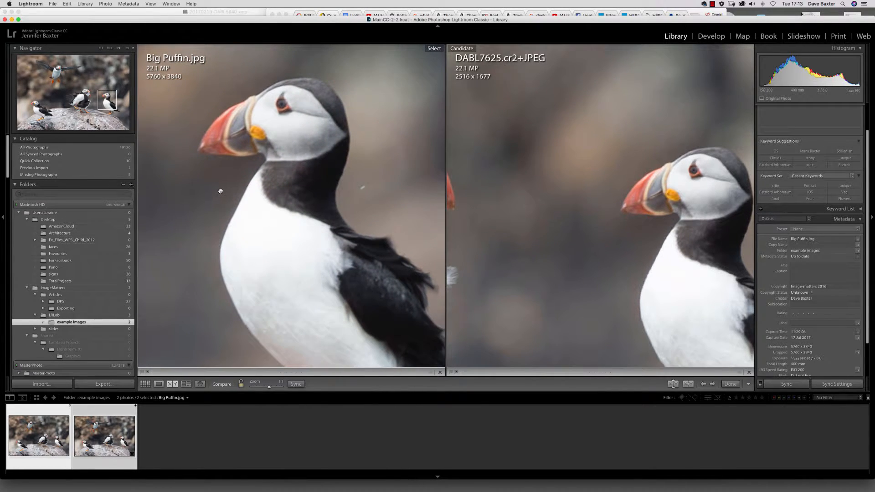
Magnify the rightmost puffin in the original DABL7625 photo and inspect the pixel detail around its eye and beak
left_click(555, 221)
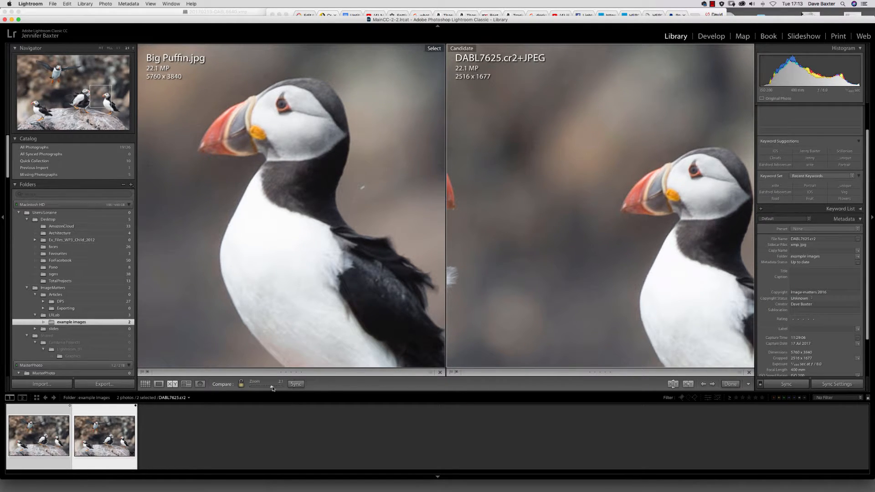
left_click_drag(272, 389, 273, 388)
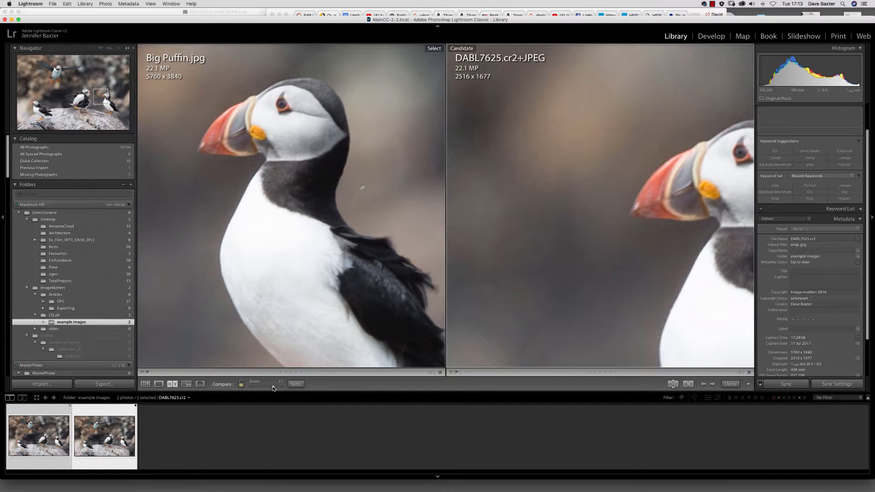
left_click_drag(707, 258, 570, 215)
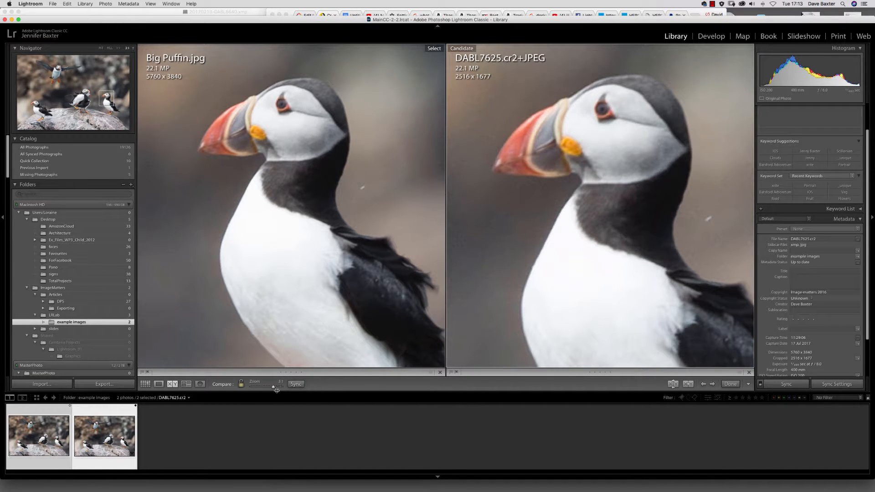
left_click_drag(276, 389, 278, 388)
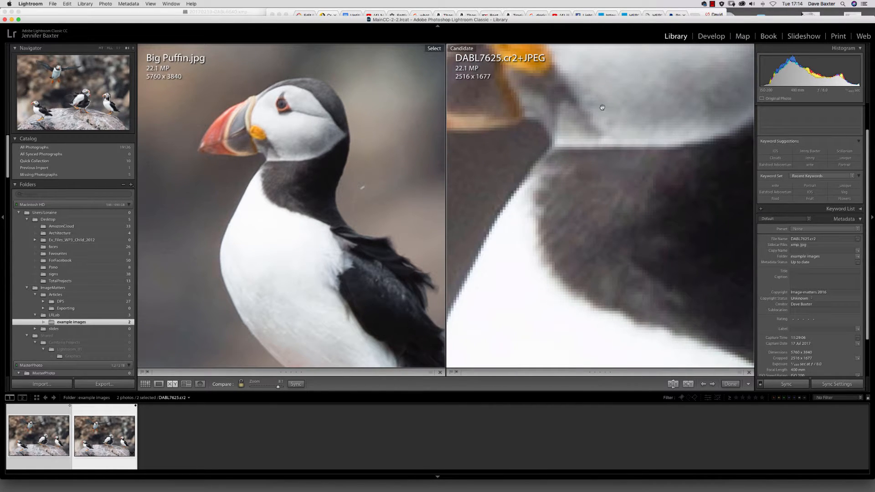
scroll(524, 278, "up", 10)
scroll(609, 319, "up", 1)
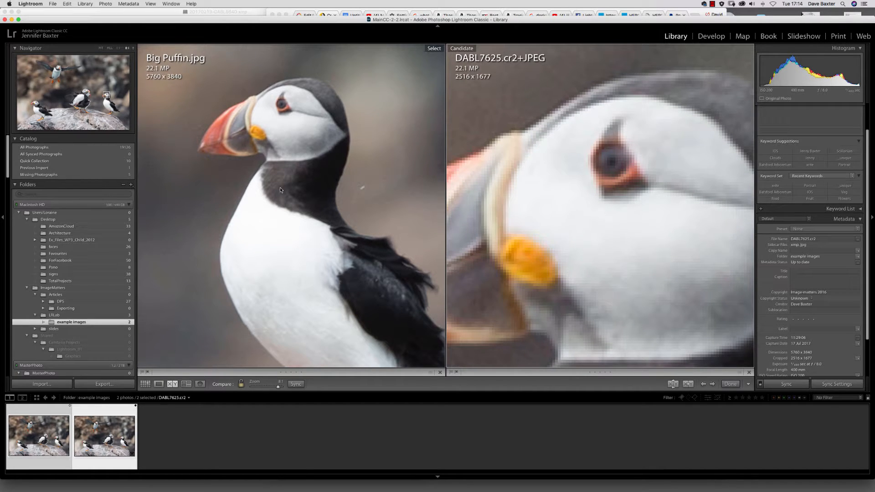
Magnify the same puffin's head in Big Puffin to match the original's view and compare the detail around the eye
left_click(280, 373)
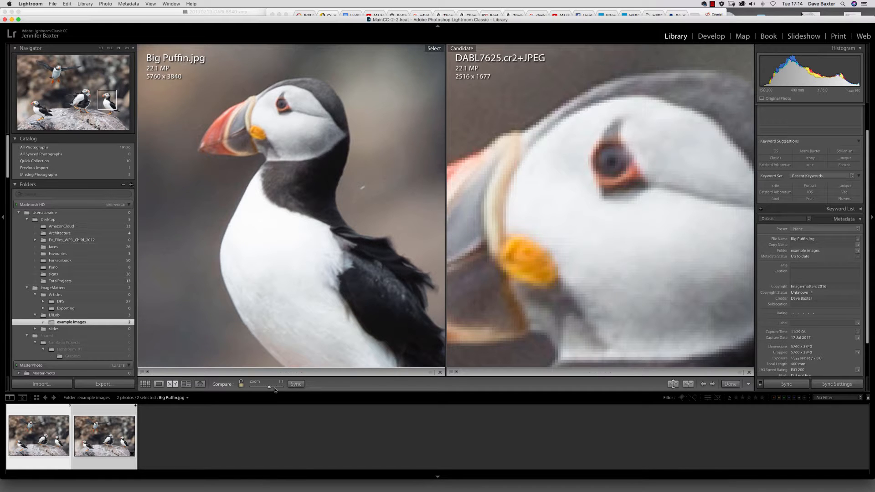
left_click_drag(269, 389, 274, 388)
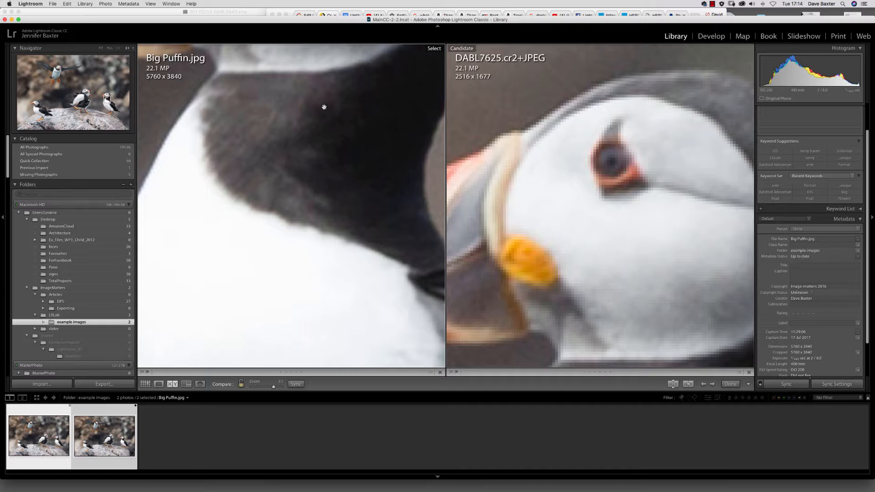
left_click_drag(324, 108, 341, 303)
left_click_drag(299, 121, 291, 195)
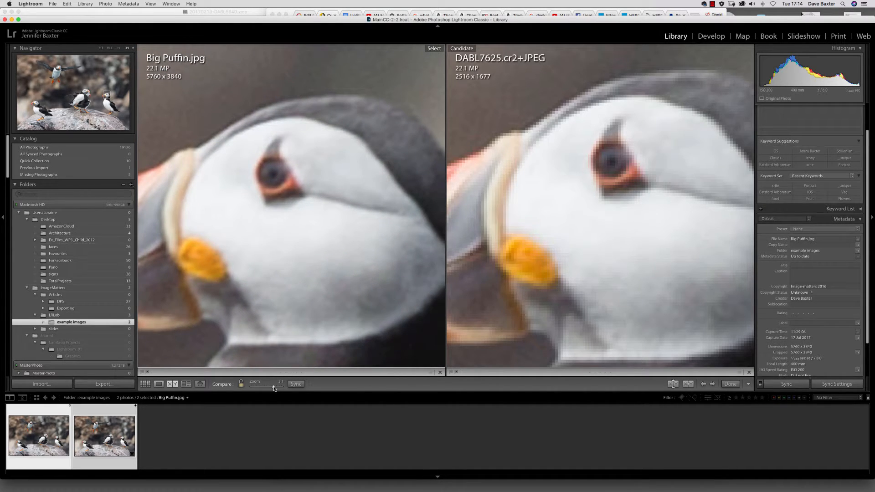
left_click_drag(275, 388, 276, 389)
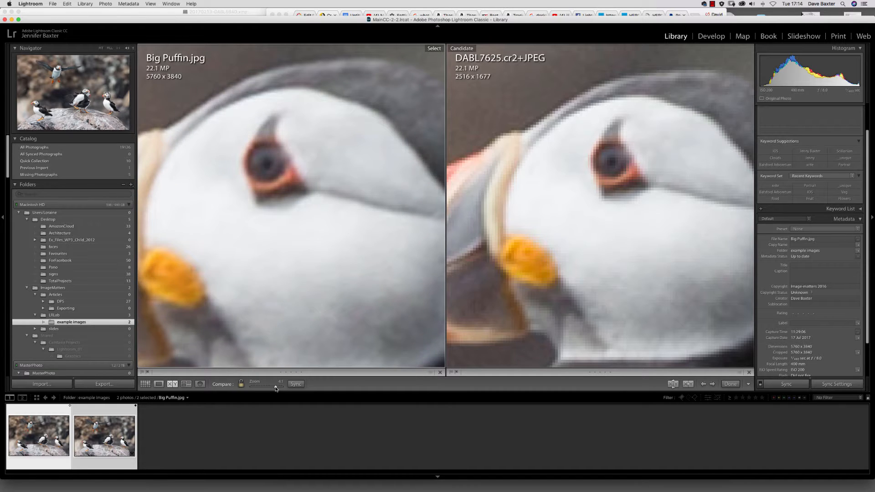